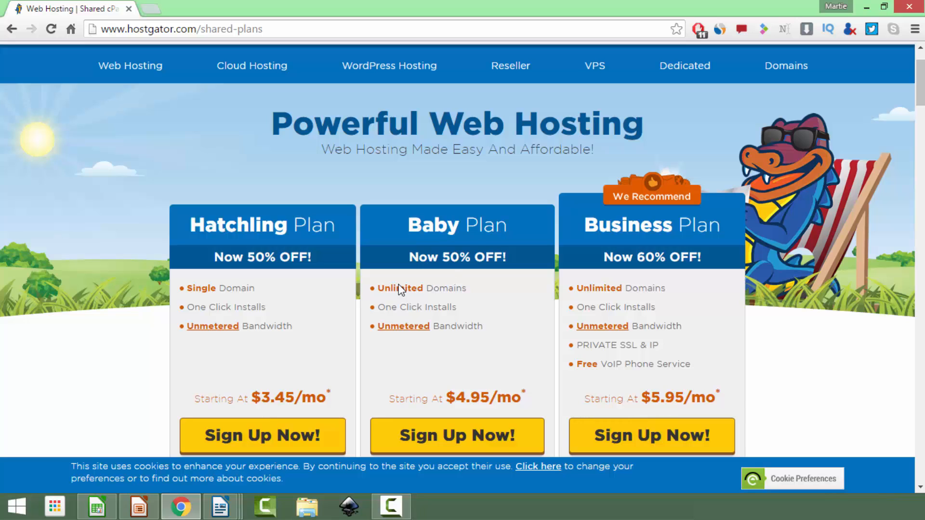
Order the Hatchling plan and add learnwpwithchris.com as the primary domain to register
click(302, 436)
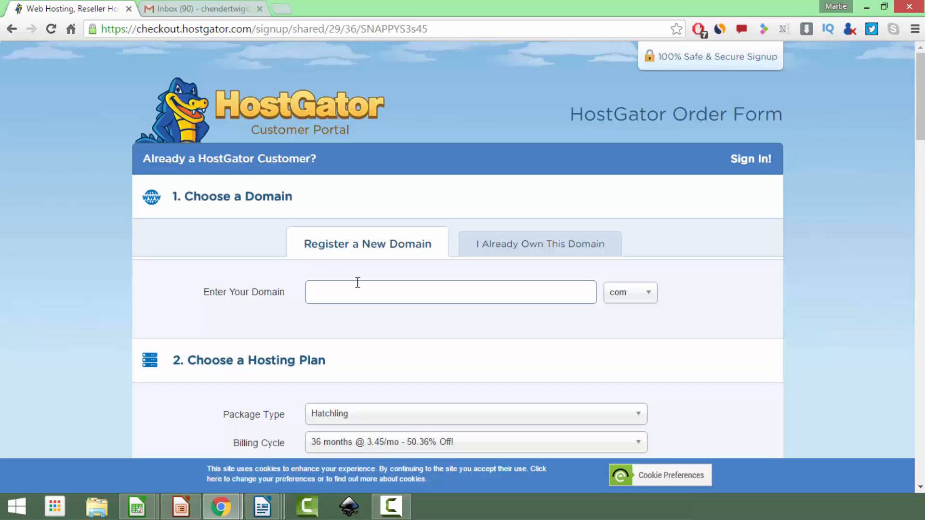
text(learnwpwithchris)
click(626, 296)
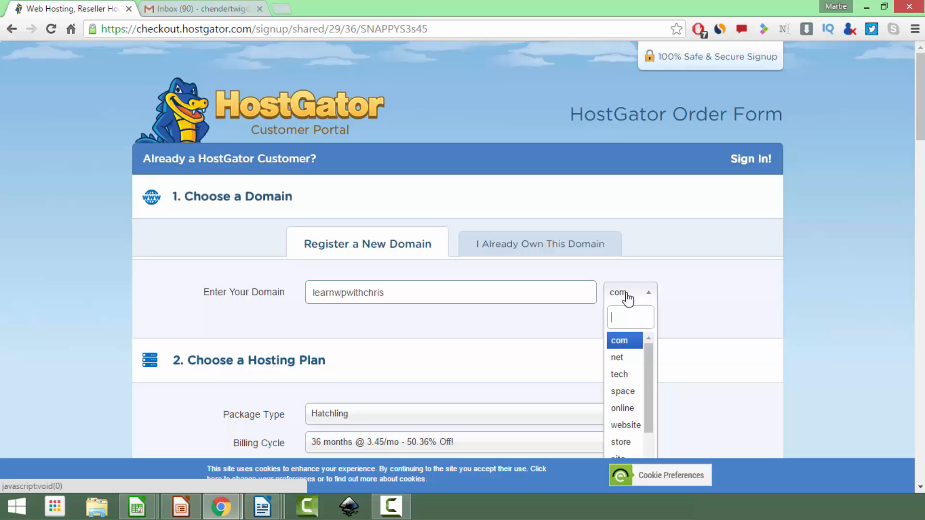
click(625, 341)
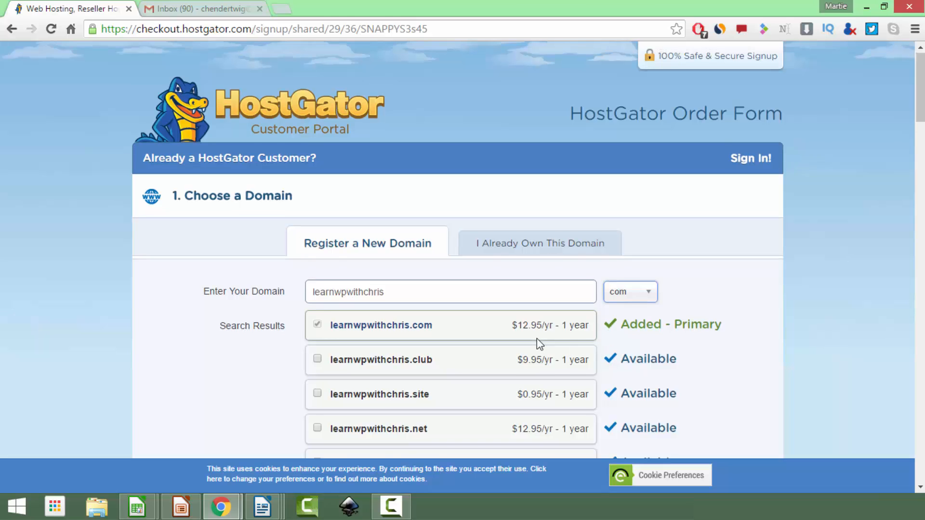
Uncheck Domain Privacy Protection for learnwpwithchris.com on the order form
scroll(539, 342, down, 5)
scroll(536, 338, down, 4)
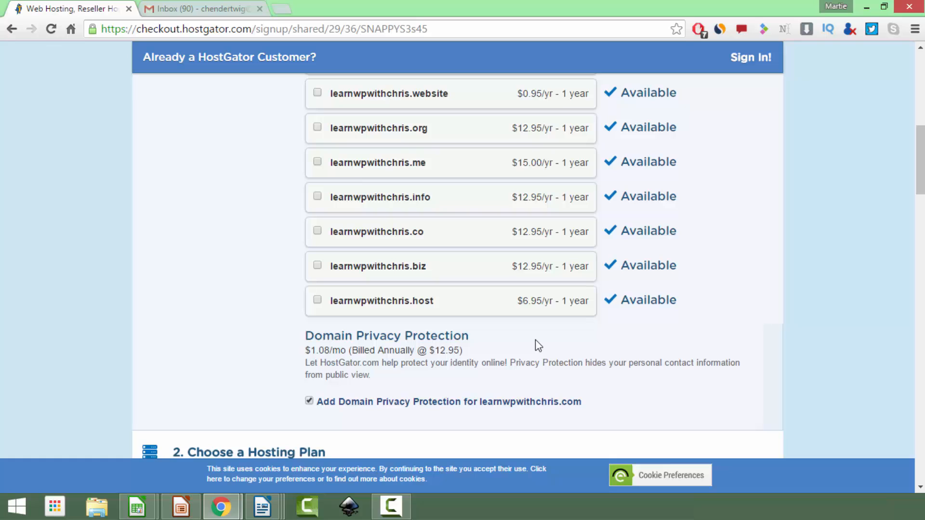
click(310, 402)
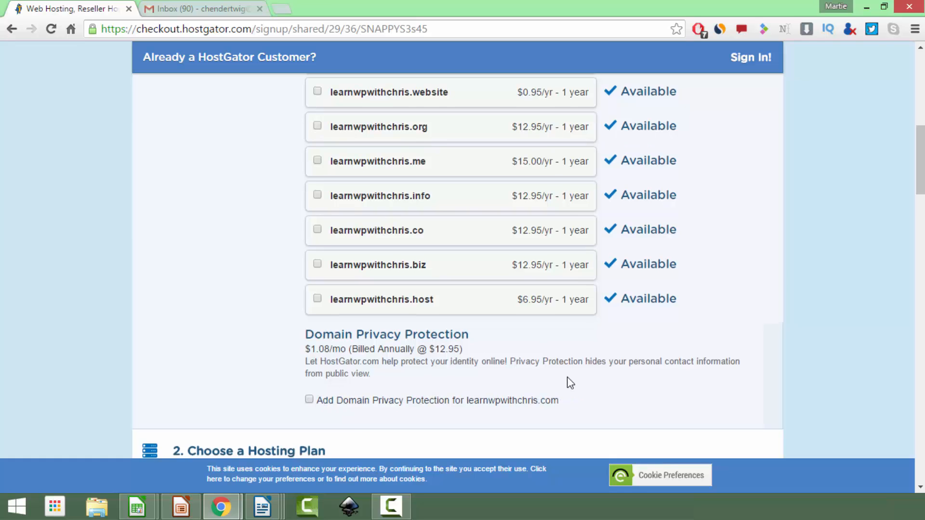
scroll(568, 382, down, 7)
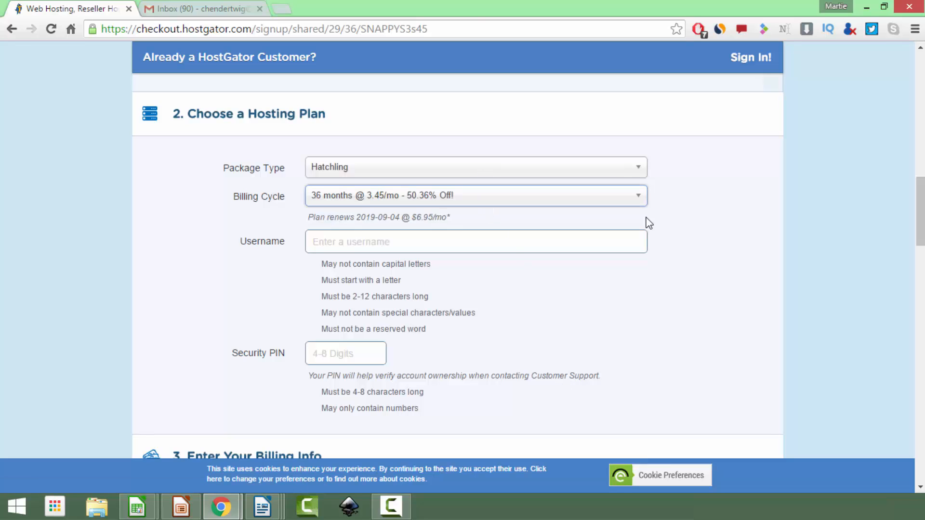
Set the Hatchling billing cycle to 1 month @ 10.95/mo
click(632, 207)
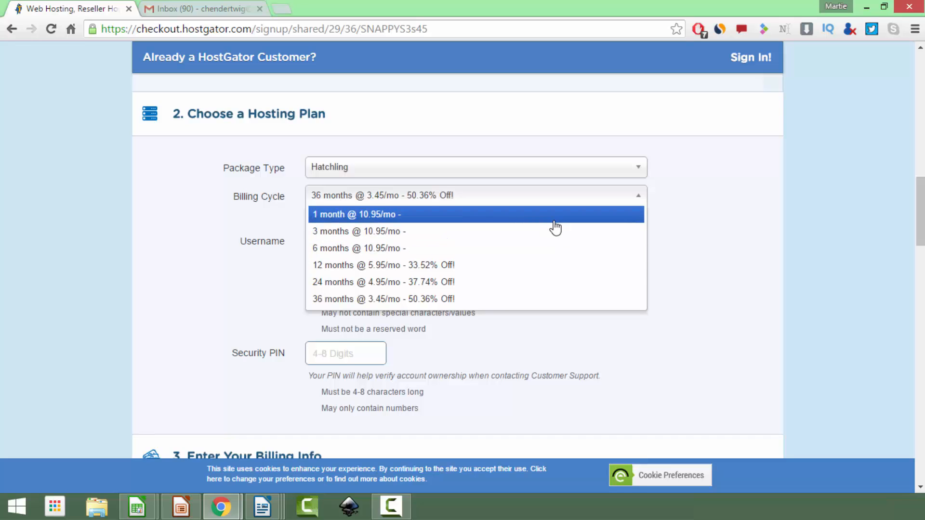
click(554, 220)
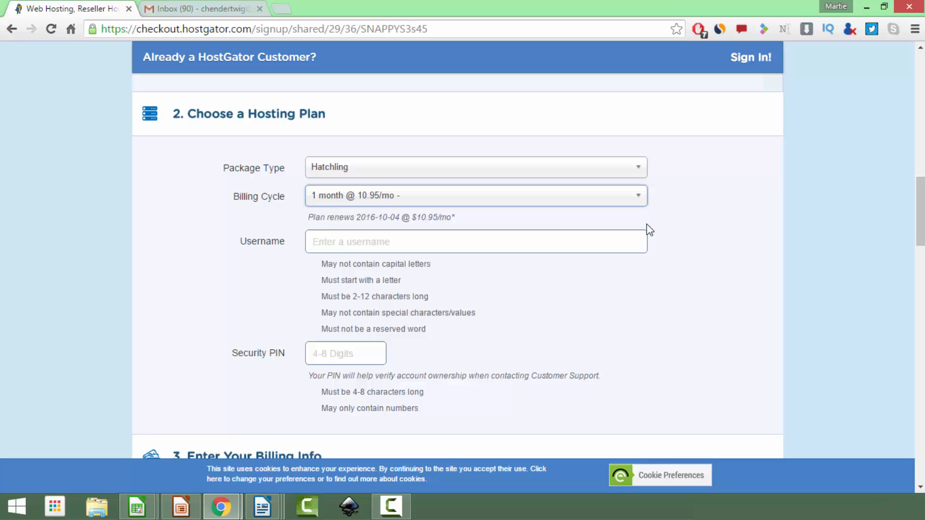
scroll(631, 212, down, 7)
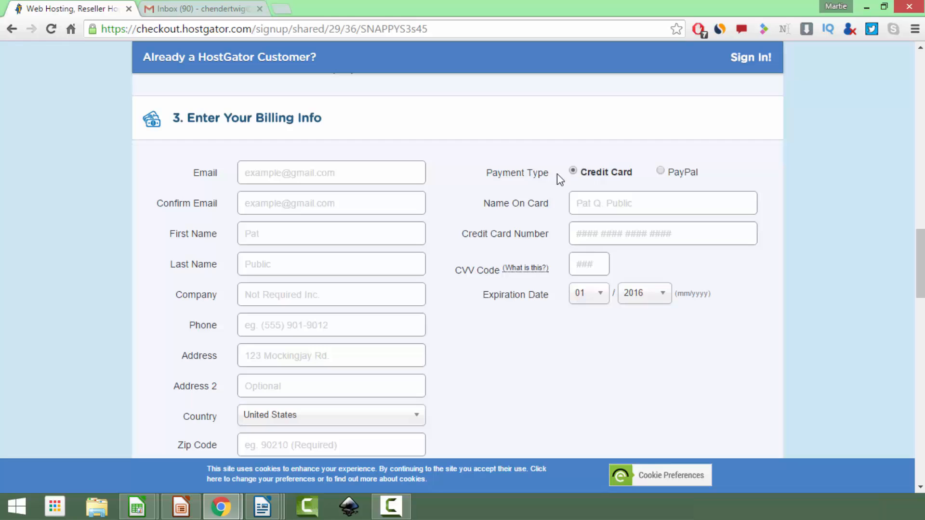
scroll(557, 174, down, 8)
scroll(560, 181, down, 2)
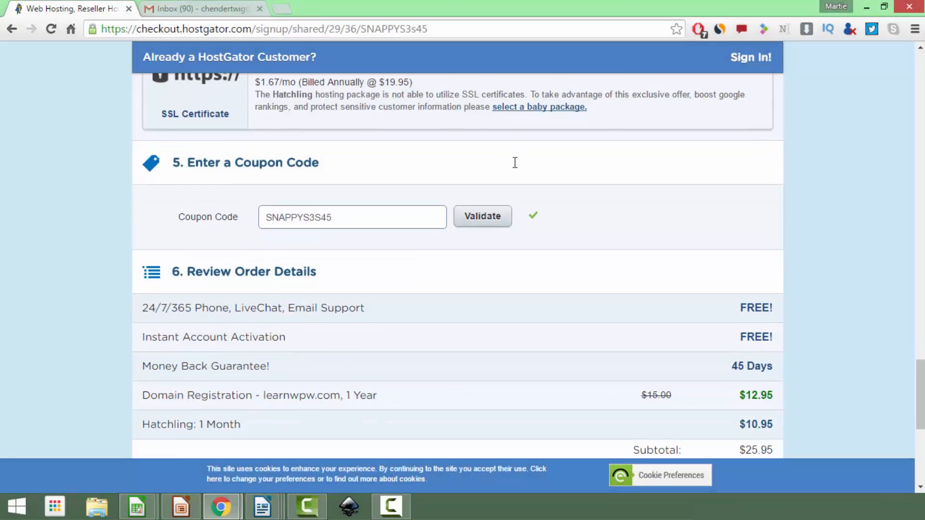
scroll(515, 163, down, 1)
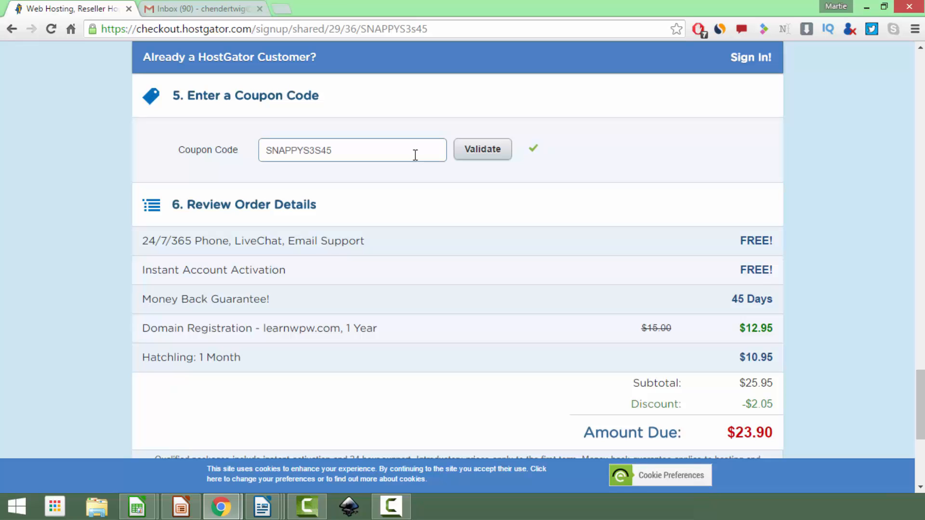
Replace the old coupon code with a new one and validate it, bringing the amount due to $12.96
double_click(422, 145)
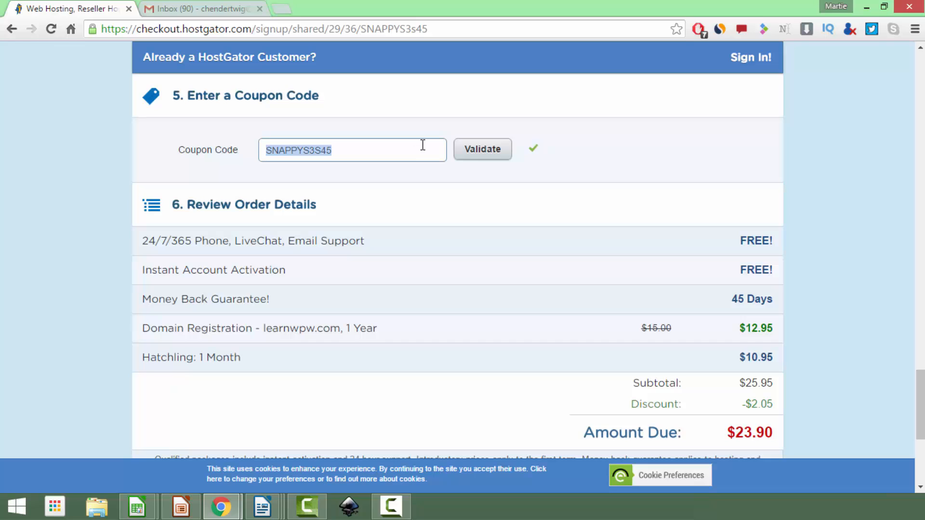
key(BackSpace)
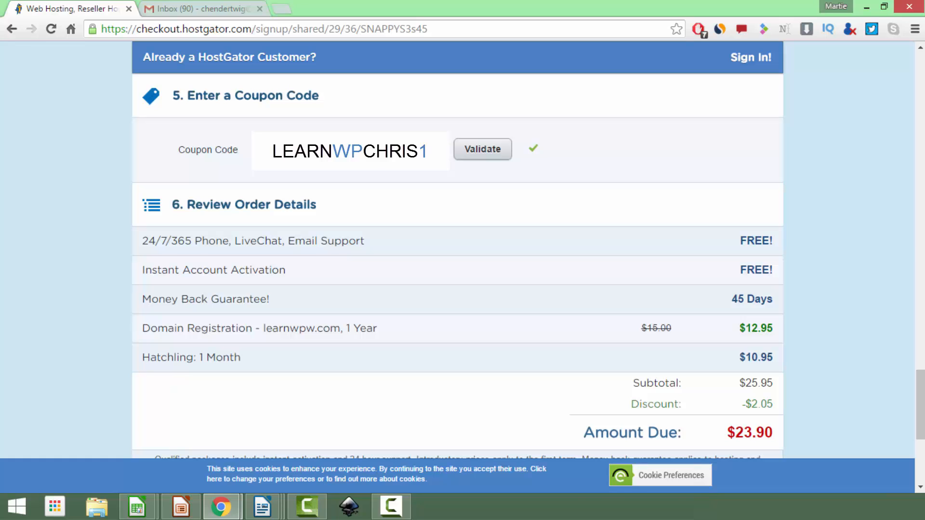
click(469, 153)
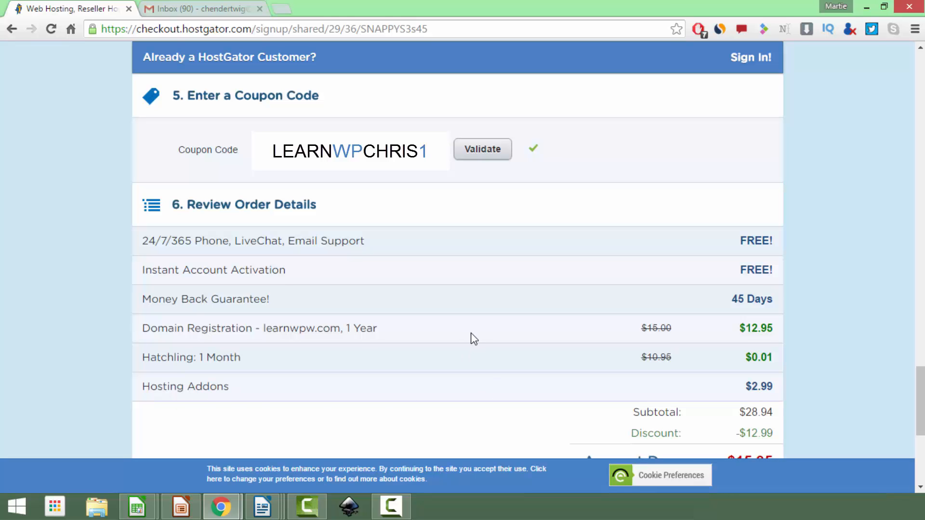
scroll(474, 338, up, 10)
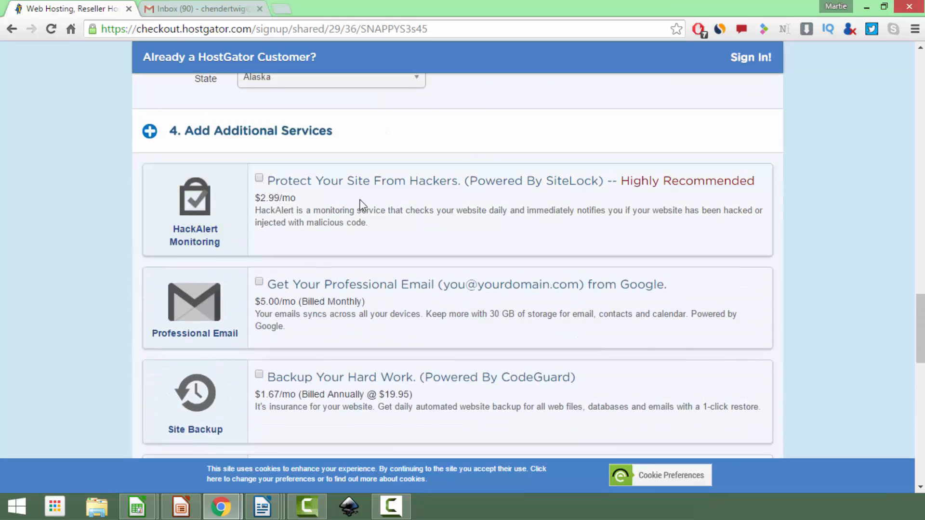
scroll(385, 205, down, 10)
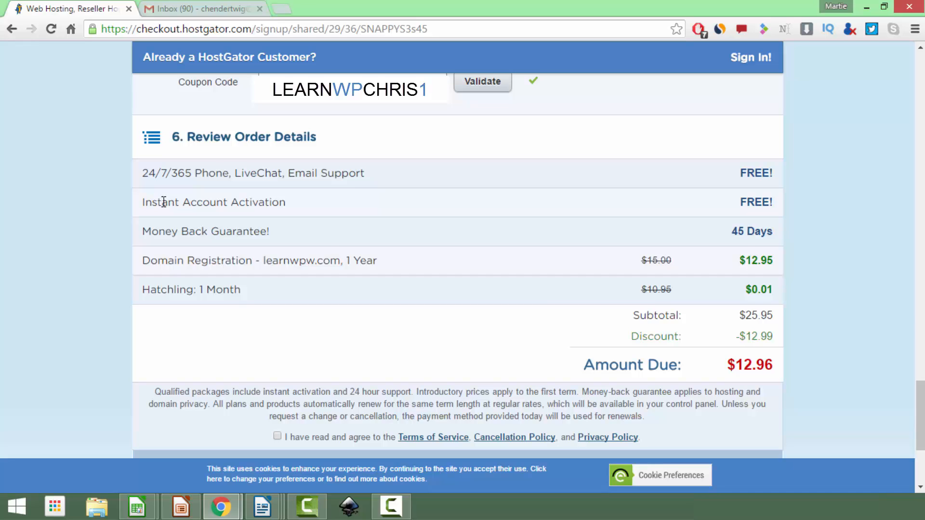
Agree to the Terms of Service, check out the order, and go to the Gmail tab
scroll(246, 214, down, 3)
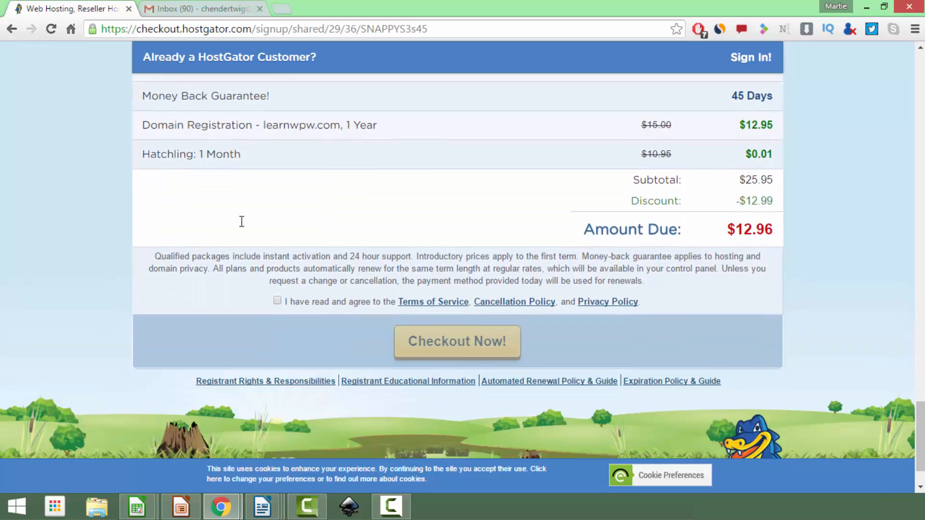
click(278, 301)
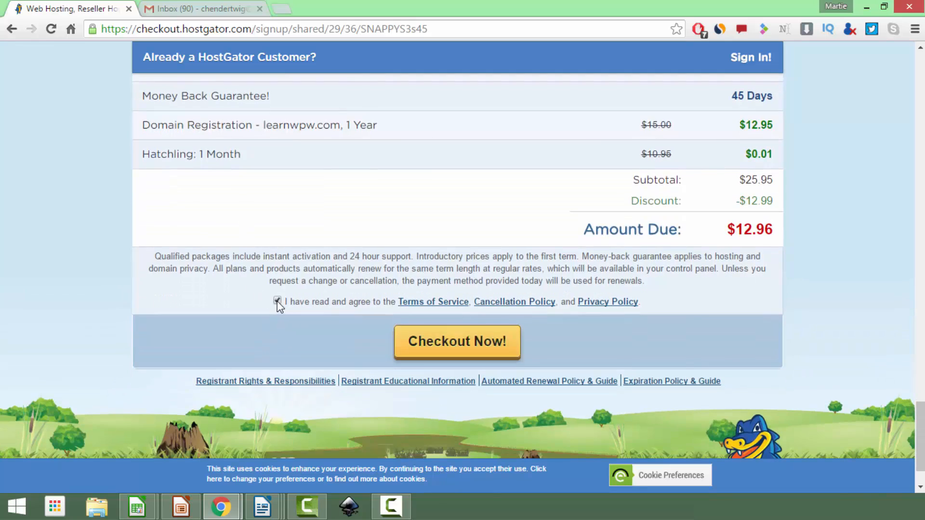
click(414, 332)
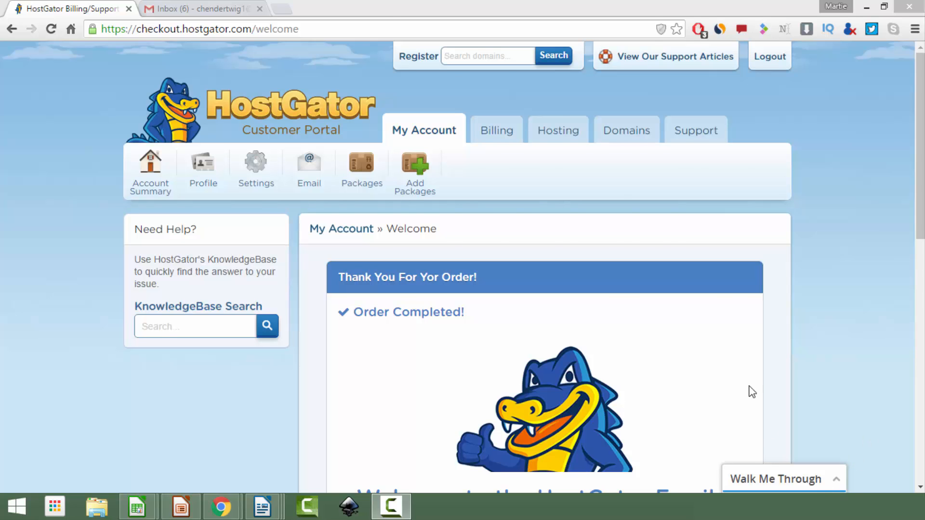
key(ctrl+Tab)
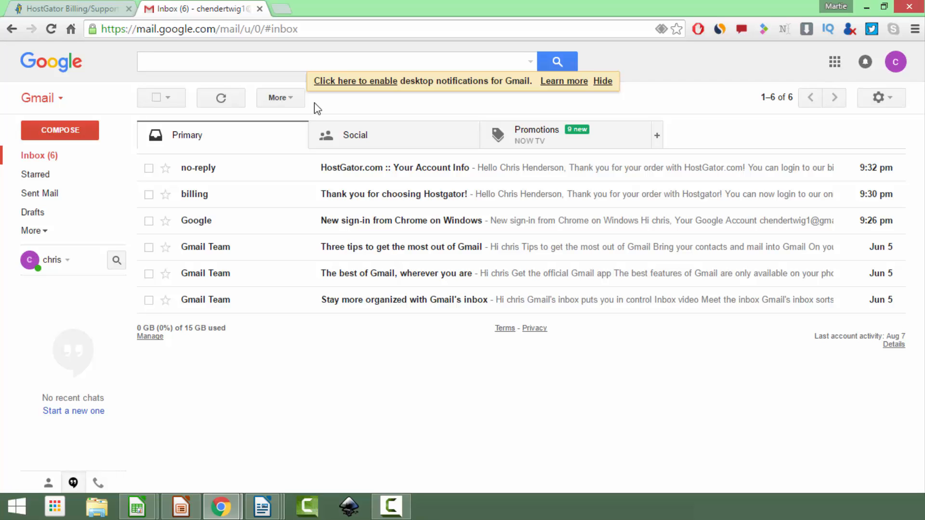
Open the 'HostGator.com :: Your Account Info' email and follow its Your Control Panel link
click(383, 168)
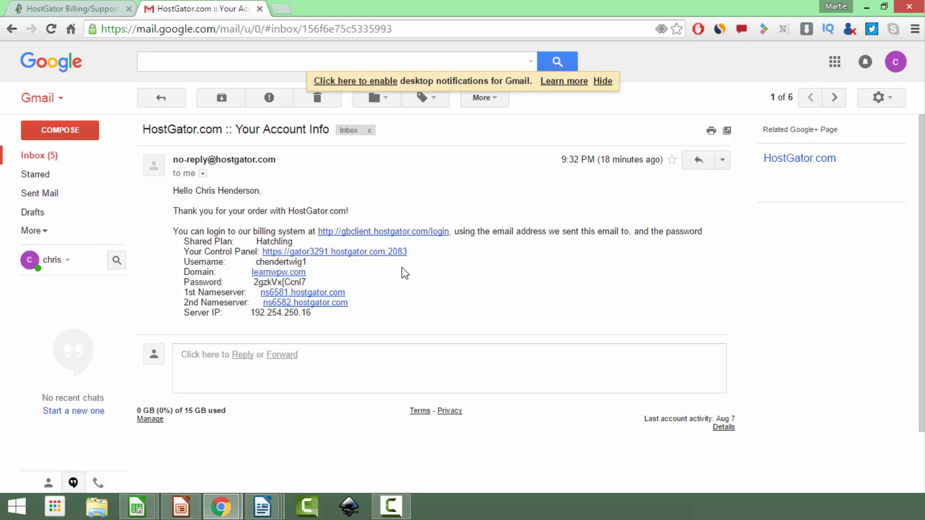
click(379, 253)
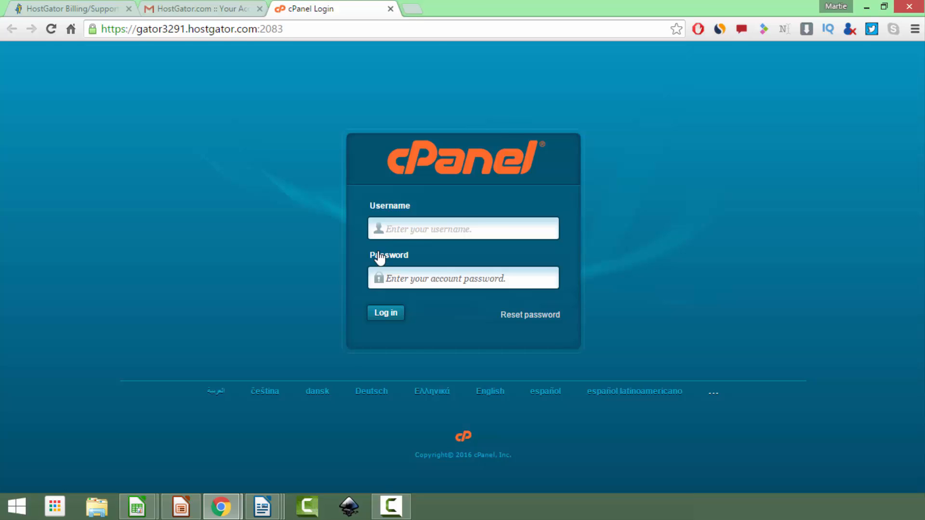
Copy the cPanel username and password from the account email into the login form and log in
key(ctrl+shift+Tab)
drag(347, 262, 258, 261)
key(ctrl+c)
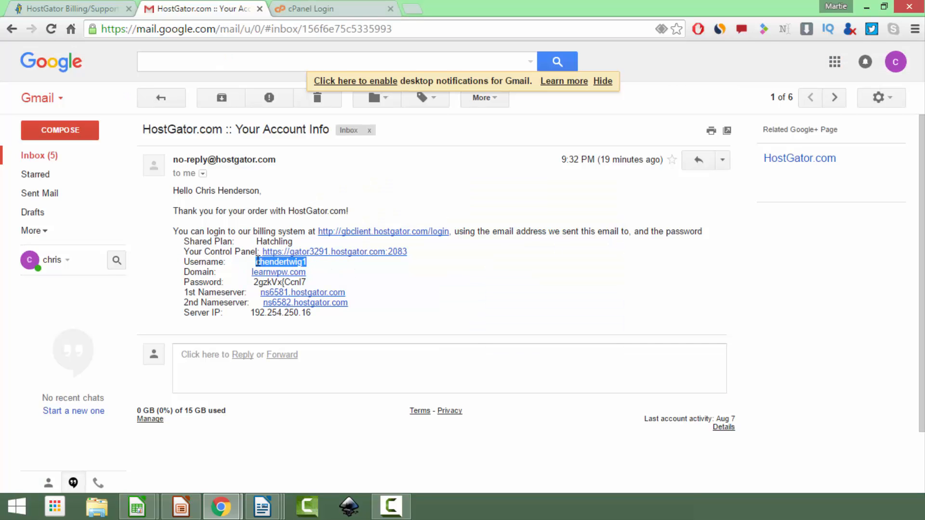
click(301, 10)
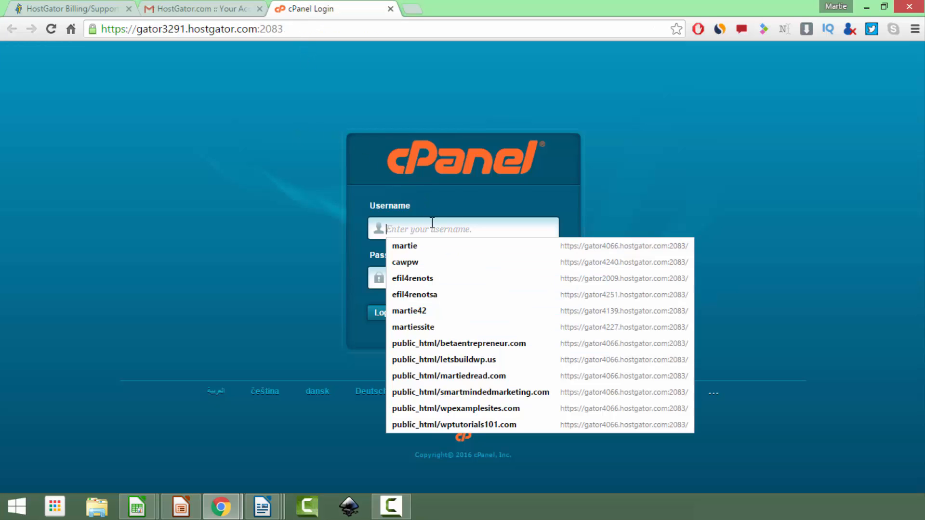
key(ctrl+v)
click(214, 11)
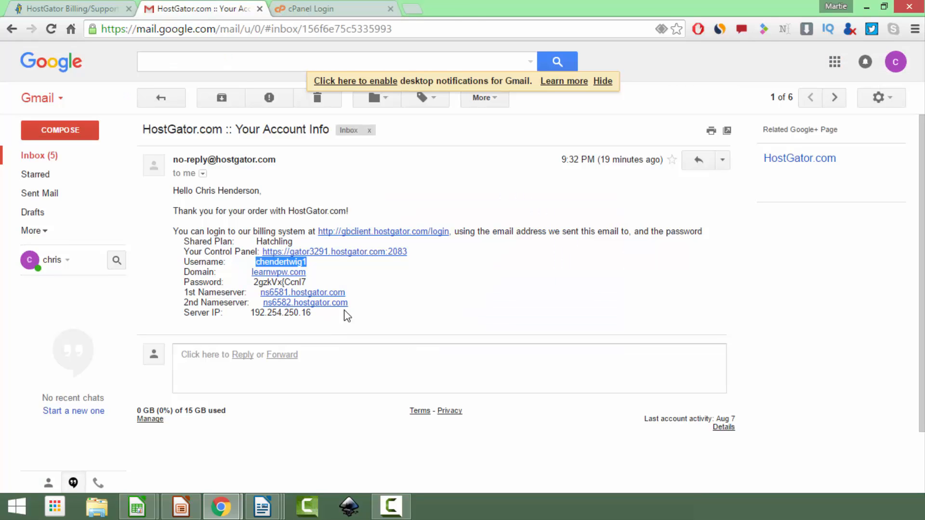
drag(307, 283, 254, 284)
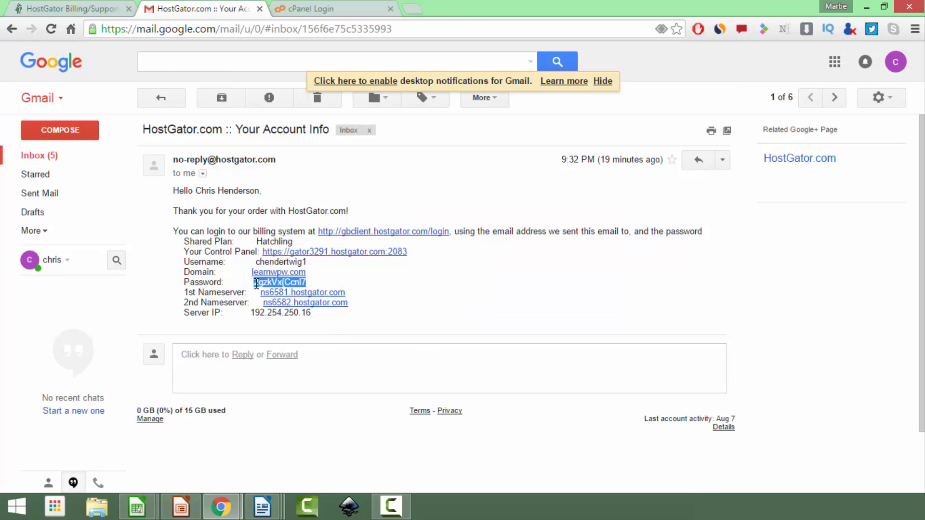
click(309, 9)
click(397, 280)
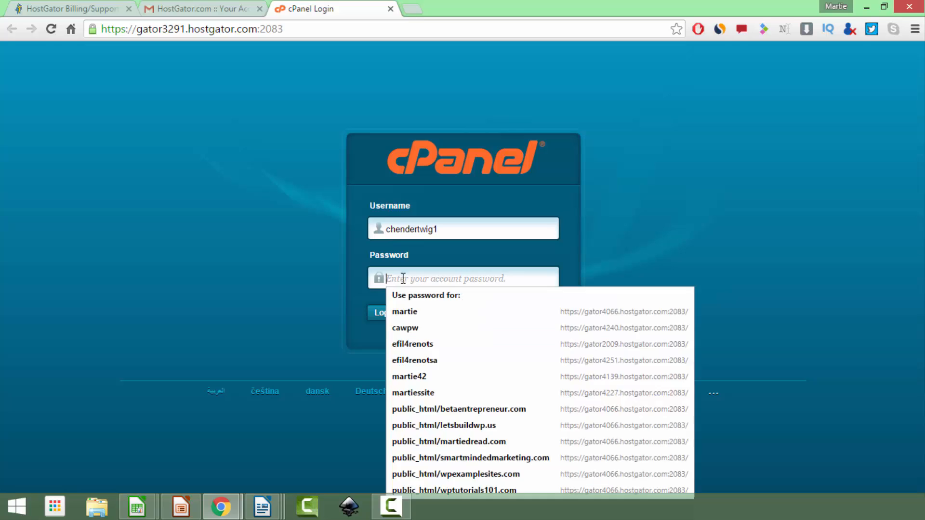
key(ctrl+v)
click(388, 313)
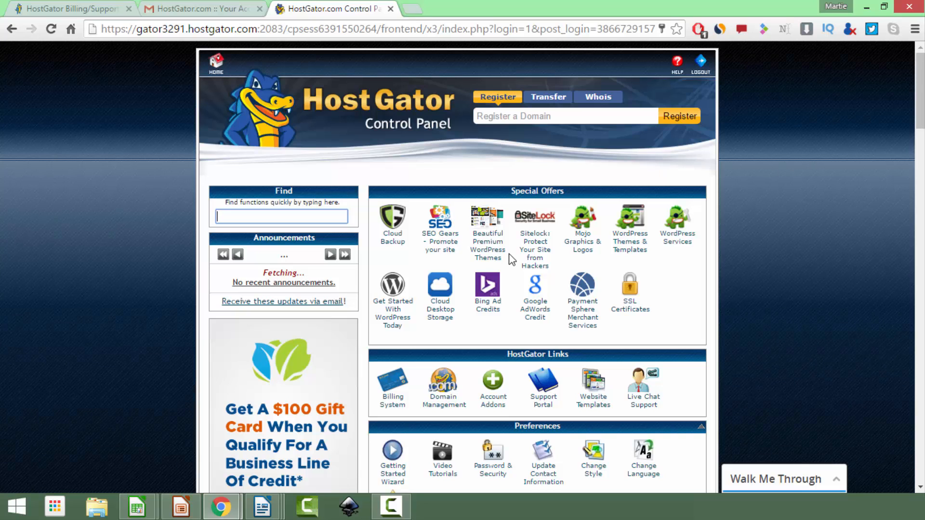
Open QuickInstall from cPanel's Software and Services section
scroll(519, 284, down, 1)
scroll(520, 283, down, 8)
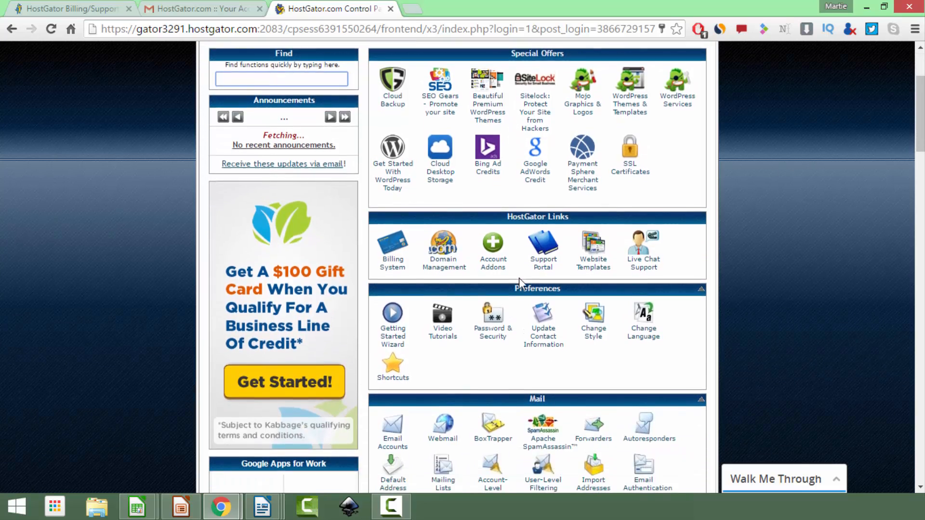
scroll(519, 279, down, 7)
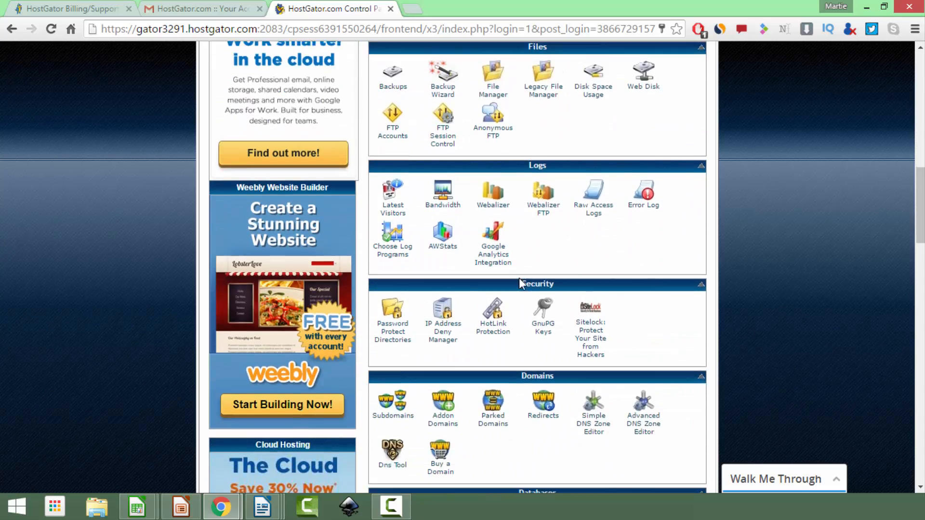
scroll(519, 283, down, 1)
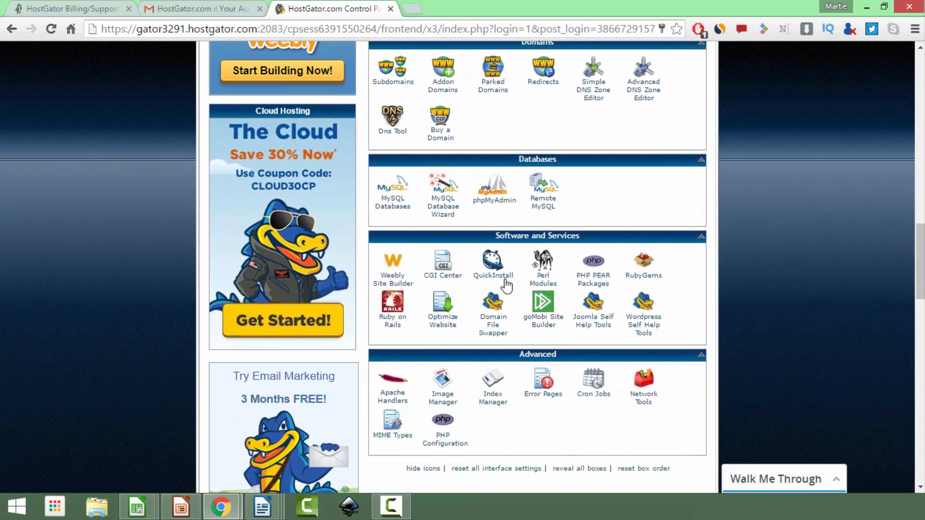
click(502, 278)
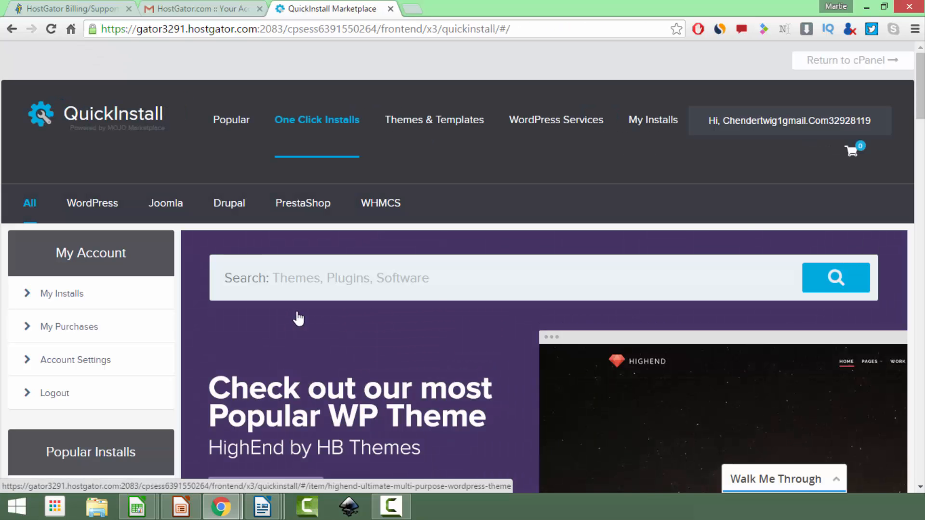
Open the WordPress page under Popular Installs in QuickInstall
scroll(297, 318, down, 4)
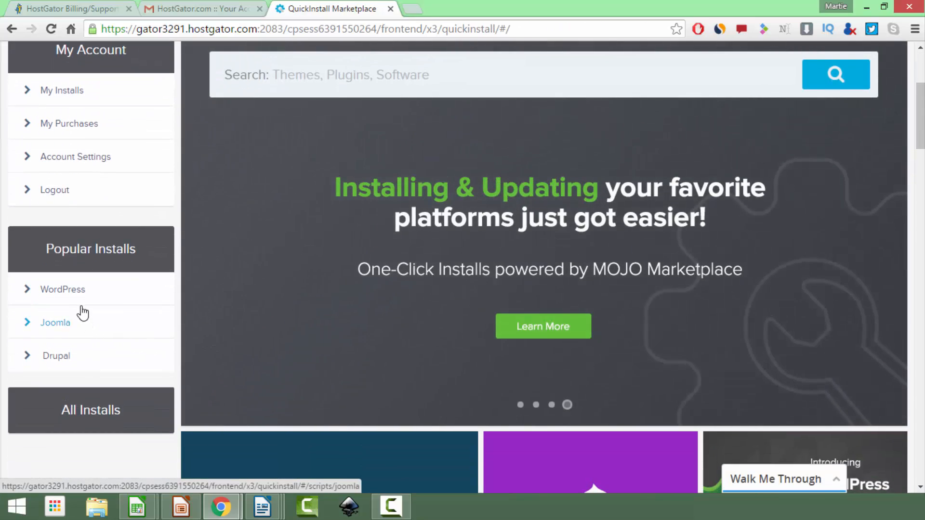
click(80, 299)
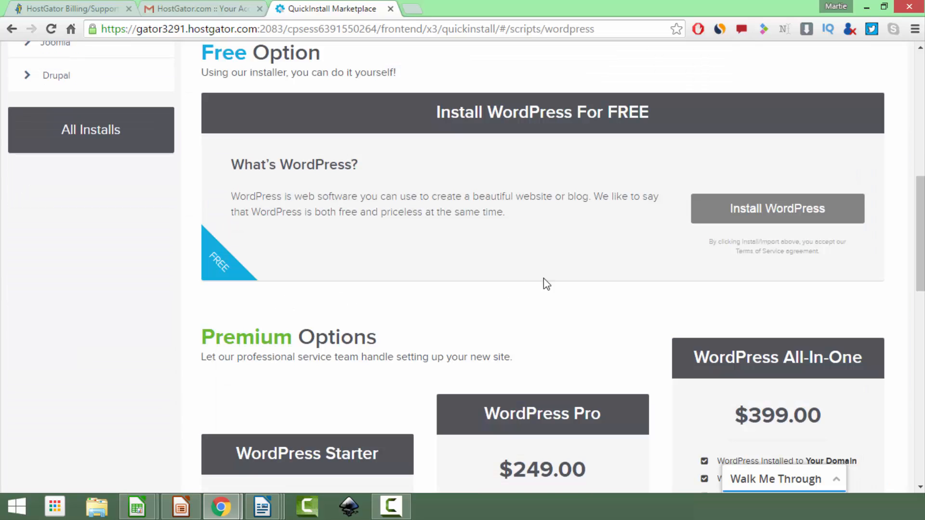
Start the WordPress install on learnwpw.com, entering the admin e-mail and blog title 'learn wp with chris'
click(719, 217)
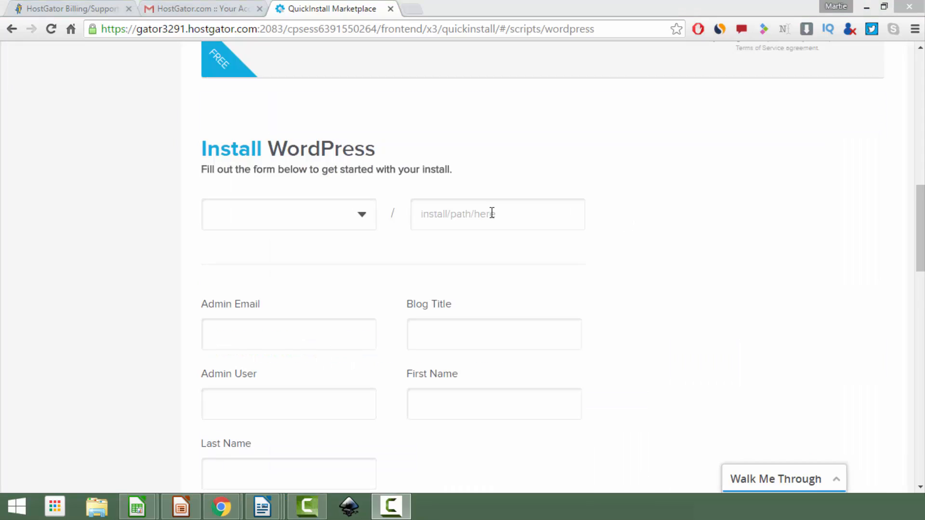
click(348, 219)
click(310, 245)
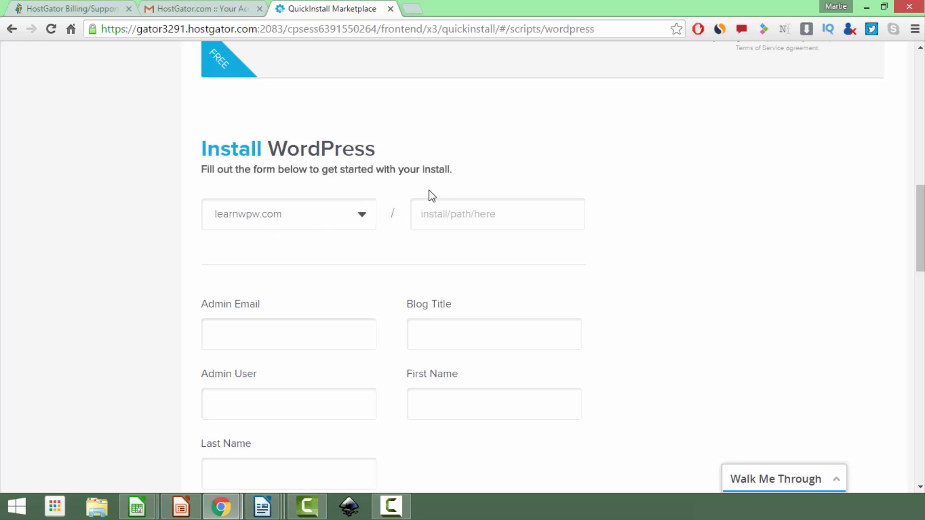
scroll(479, 201, down, 3)
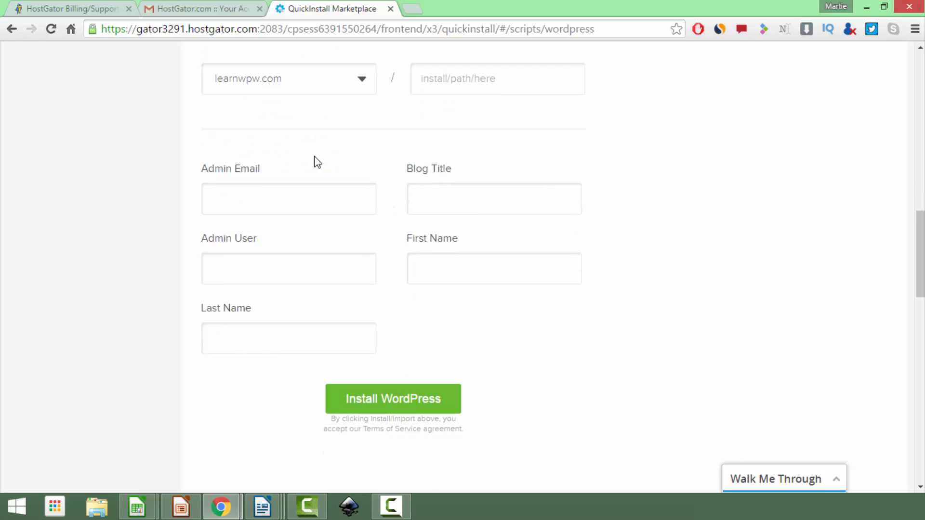
click(274, 196)
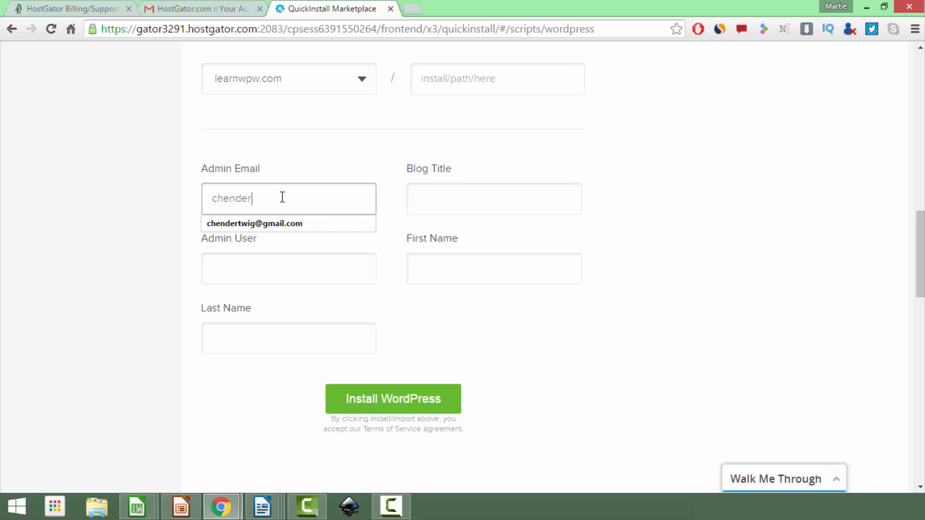
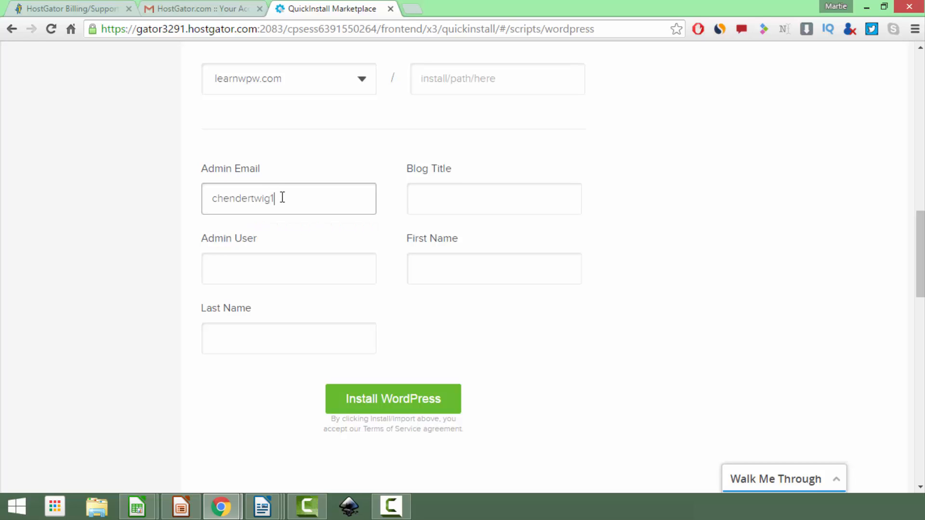
click(443, 190)
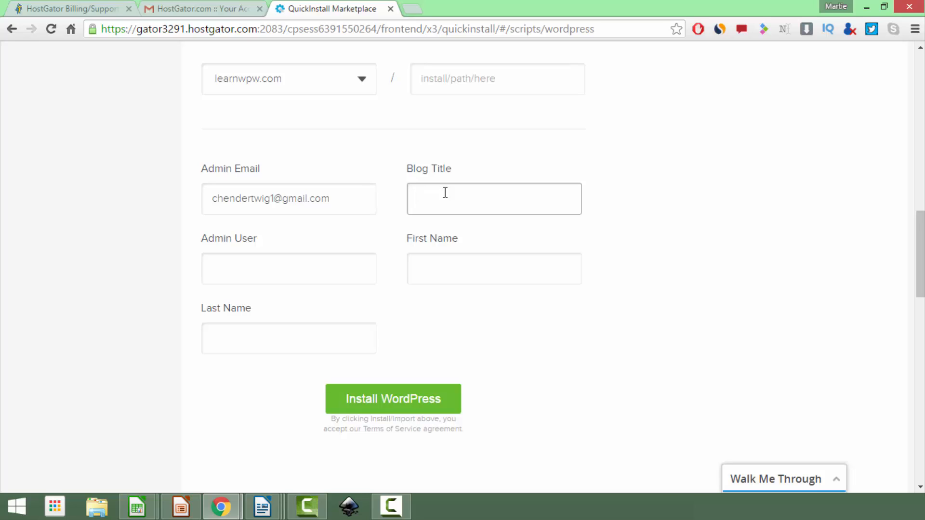
text(learn wp with chris)
Fill in the admin username and the admin's first and last name
click(302, 264)
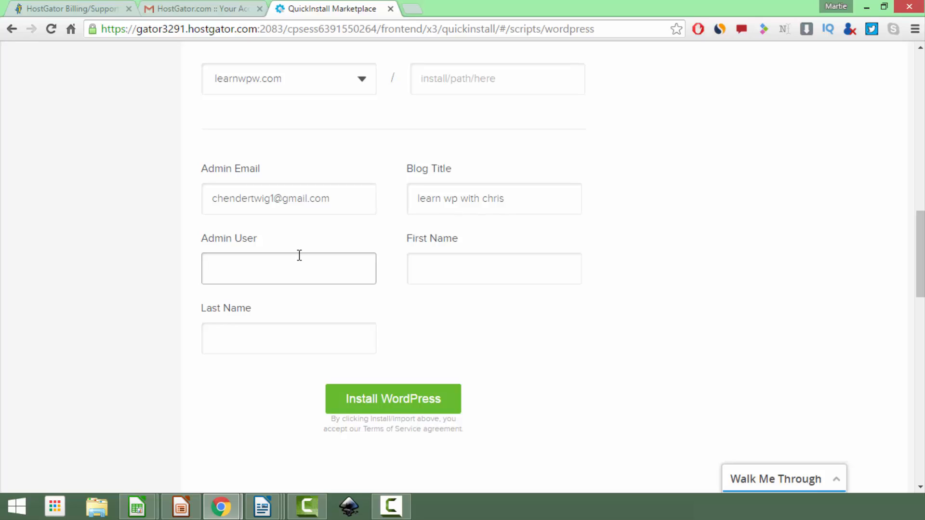
text(Chris)
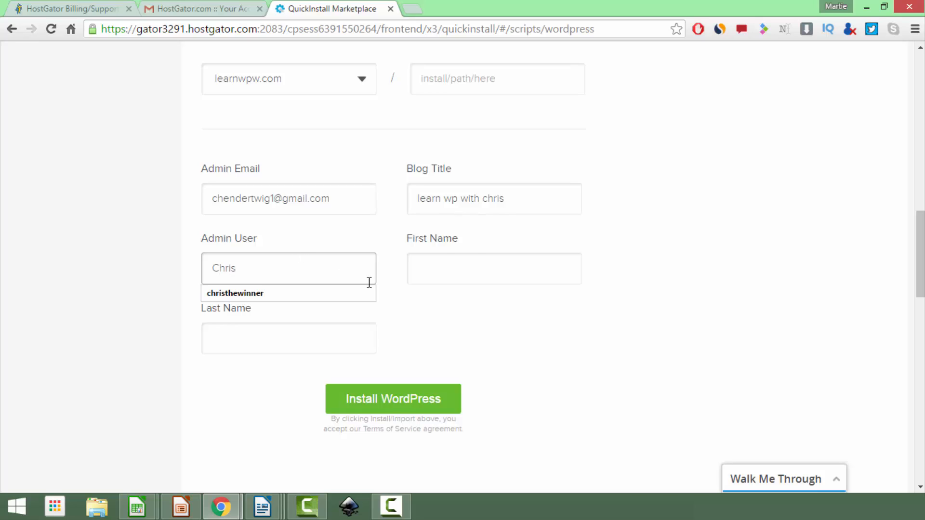
key(Tab)
click(487, 268)
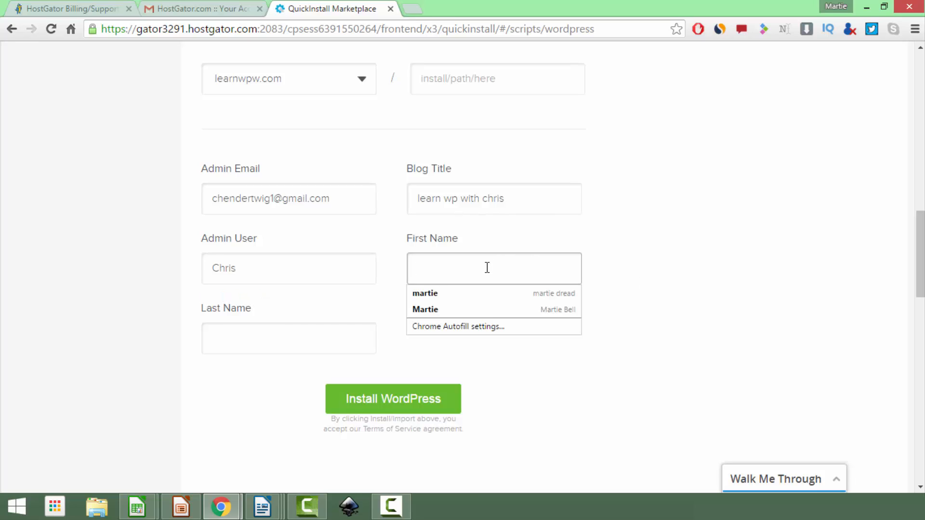
text(Chris)
key(Tab)
text(HEnders)
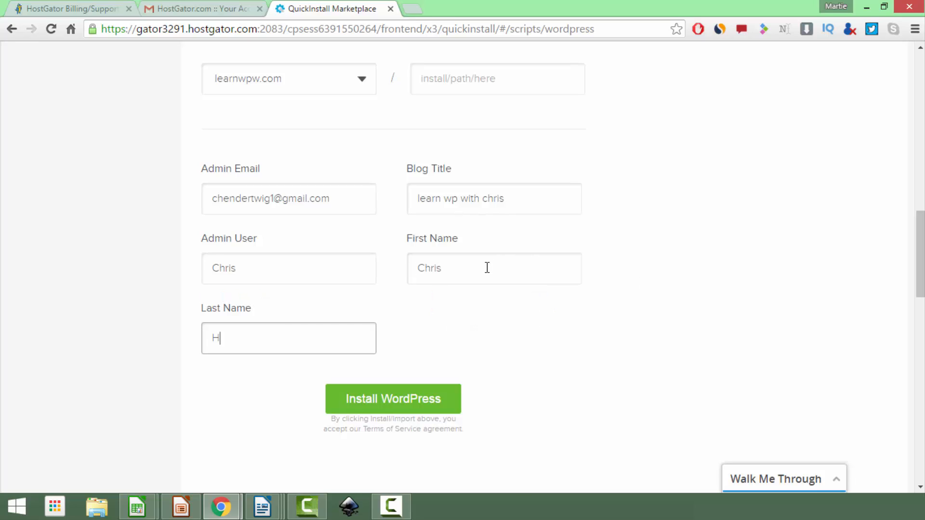
key(BackSpace)
key(BackSpace)
key(BackSpace)
key(BackSpace)
key(BackSpace)
key(BackSpace)
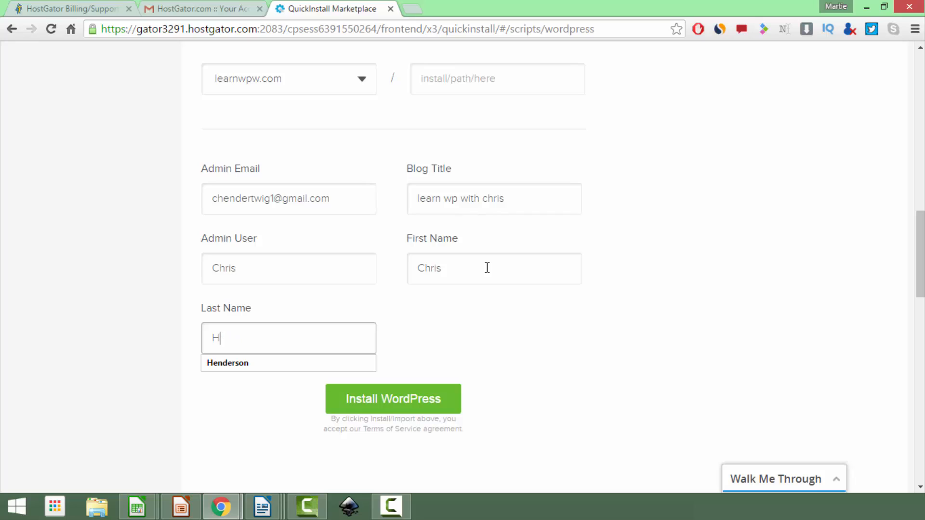
text(enderson)
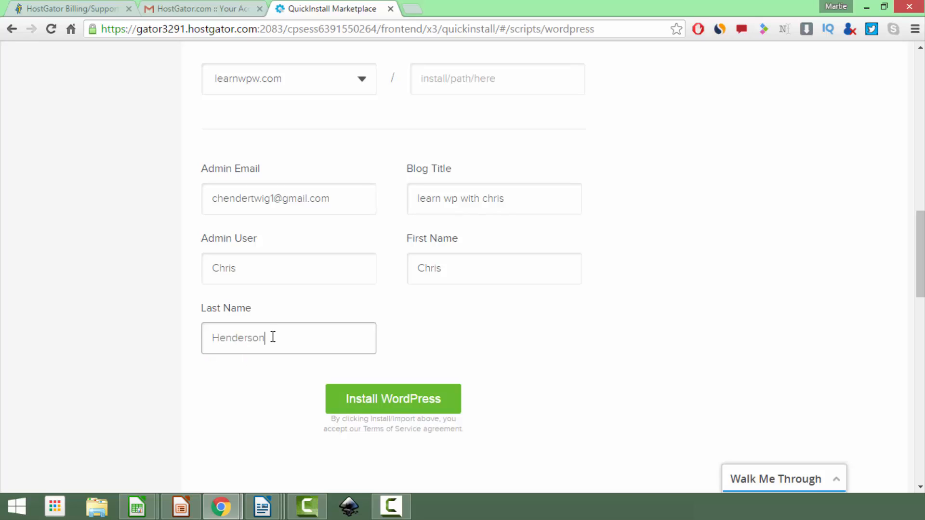
Install WordPress on learnwpw.com, dismiss the theme promo, and display the new admin credentials
click(359, 397)
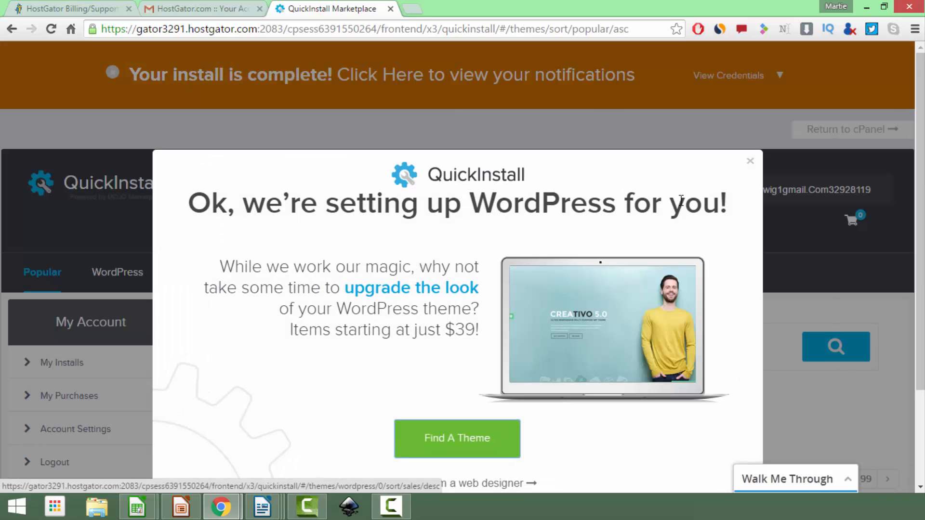
click(750, 161)
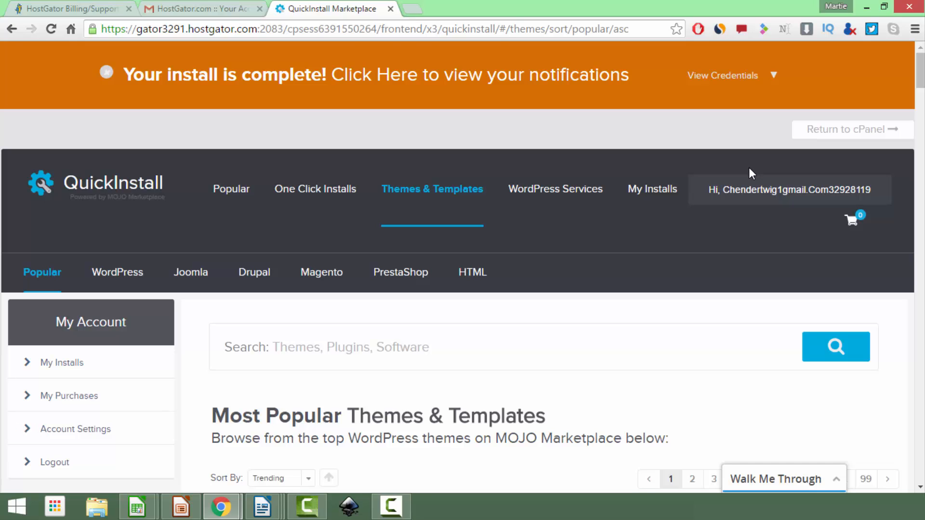
click(768, 85)
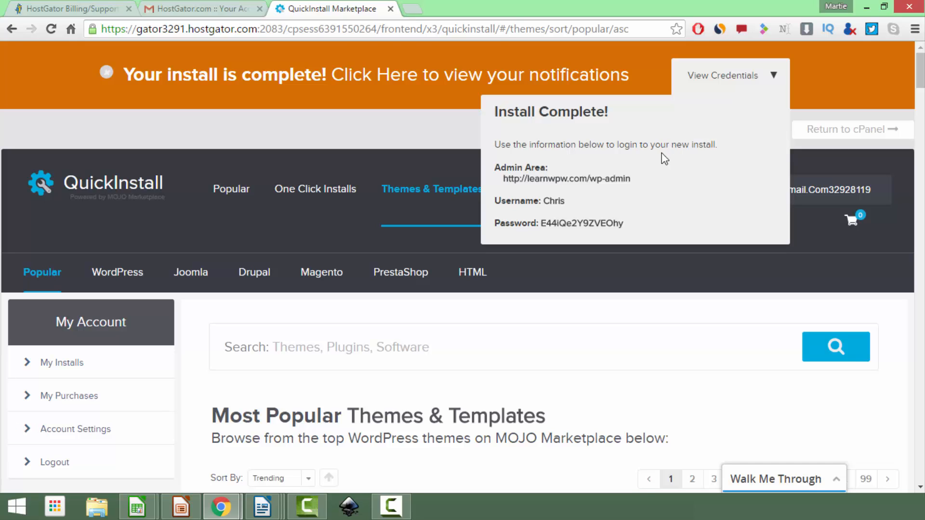
Open the learnwpw.com wp-admin login page and fill in the copied admin username
click(624, 179)
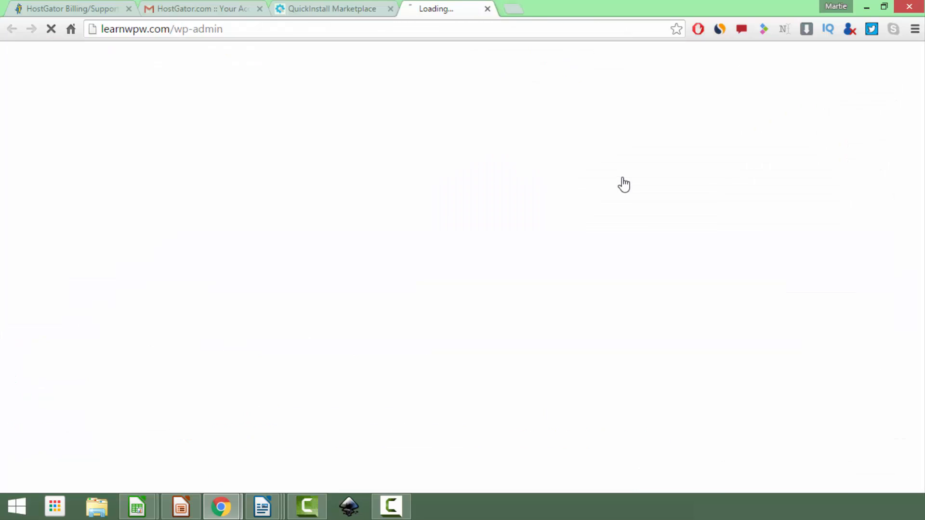
click(351, 13)
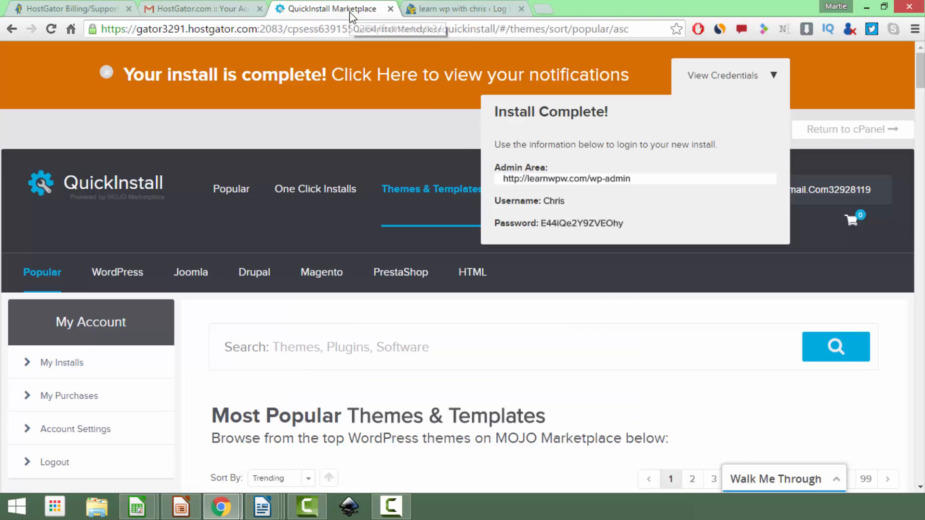
double_click(557, 201)
key(ctrl+c)
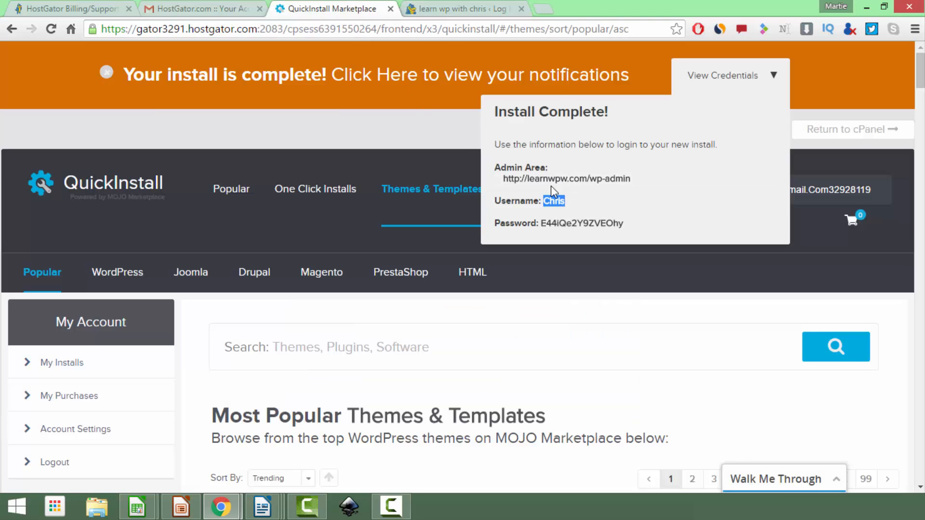
click(484, 9)
key(ctrl+v)
Copy the generated admin password into the login form and log in to the Dashboard
click(389, 16)
drag(624, 223, 544, 224)
key(ctrl+c)
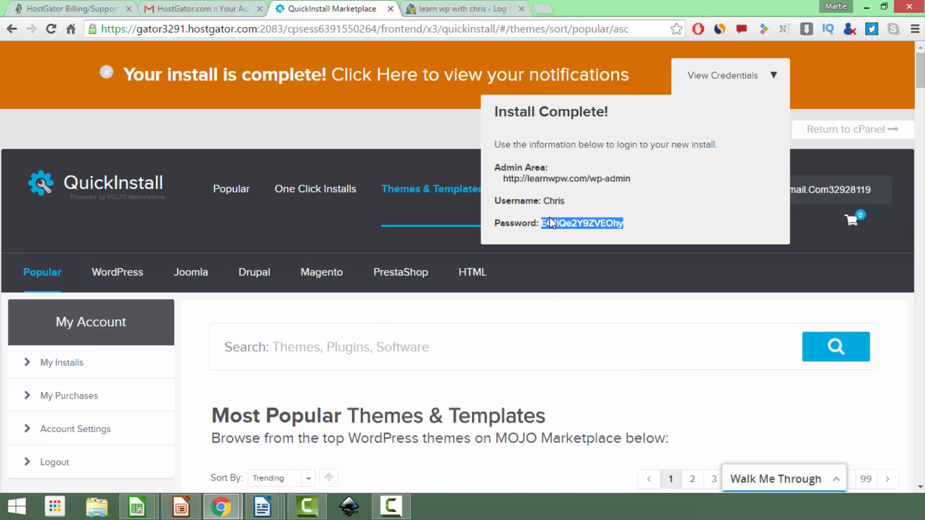
click(439, 5)
click(483, 290)
key(ctrl+v)
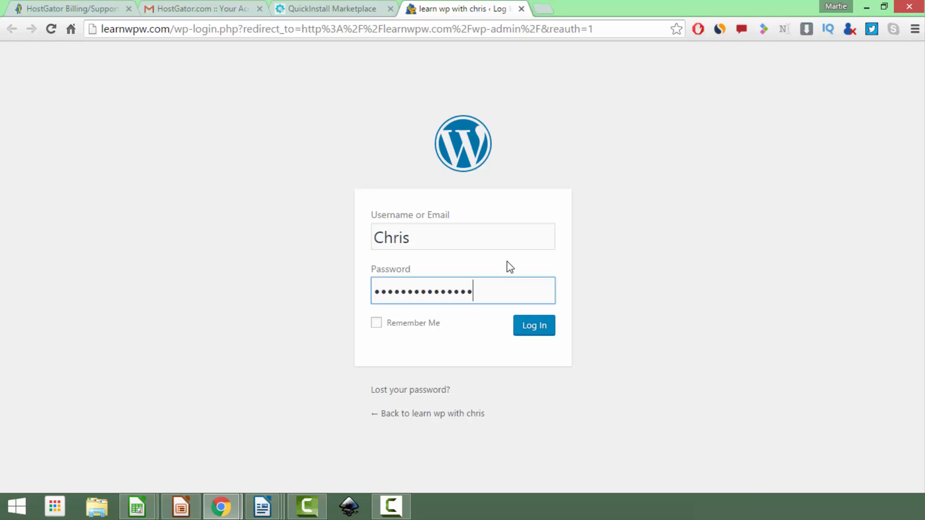
click(532, 335)
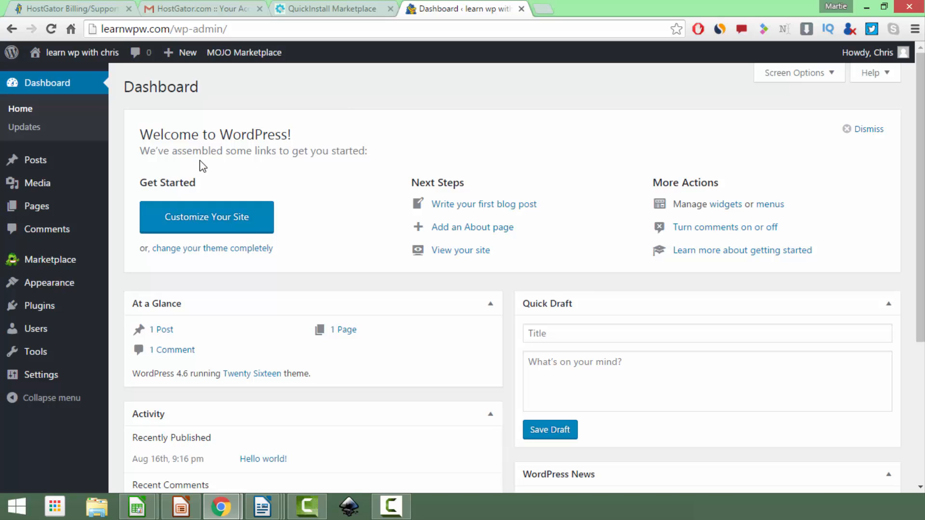
Open the admin user's profile from the Users list and scroll down to Account Management
click(36, 332)
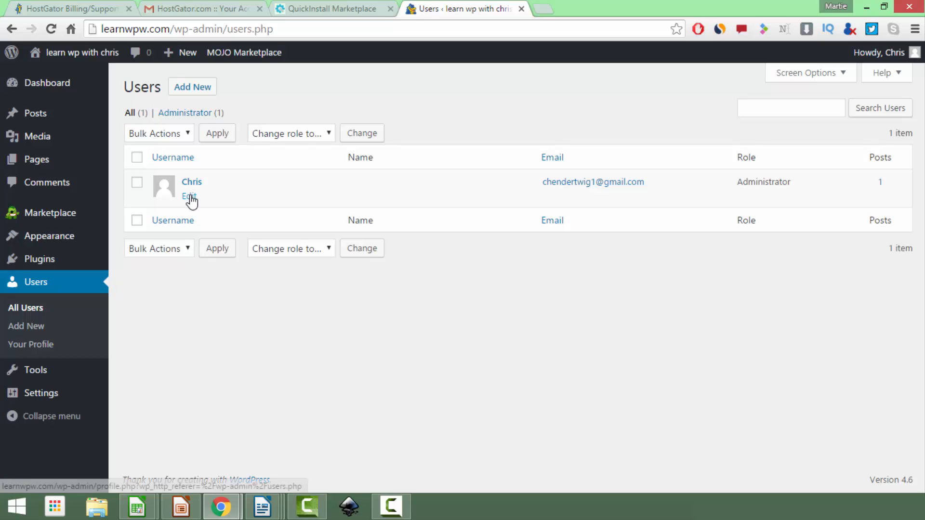
click(190, 198)
scroll(404, 129, down, 10)
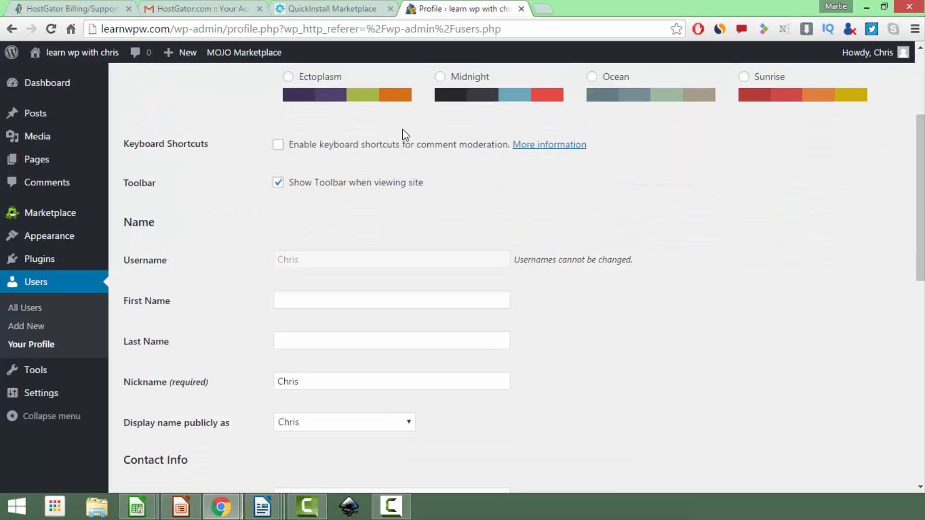
scroll(405, 143, down, 5)
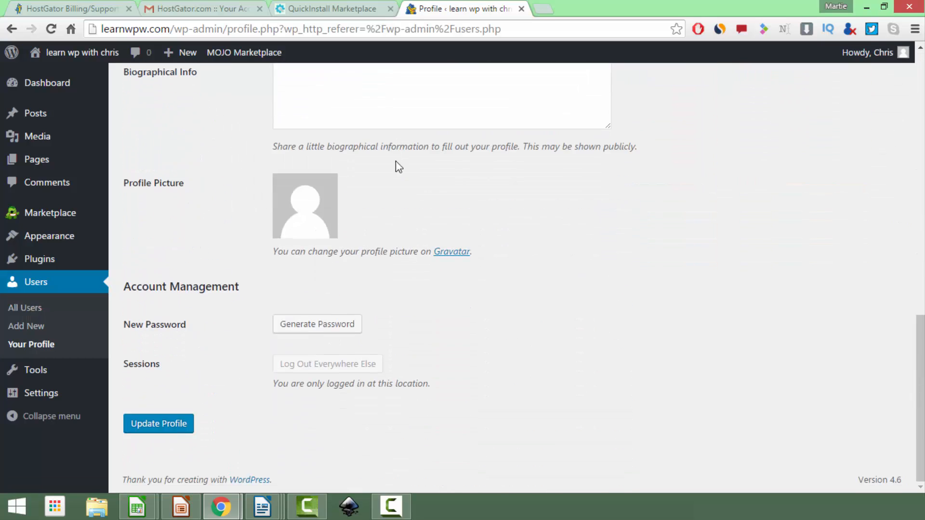
Enter a new admin password, confirm the weak password, update the profile, and minimize Chrome
click(334, 324)
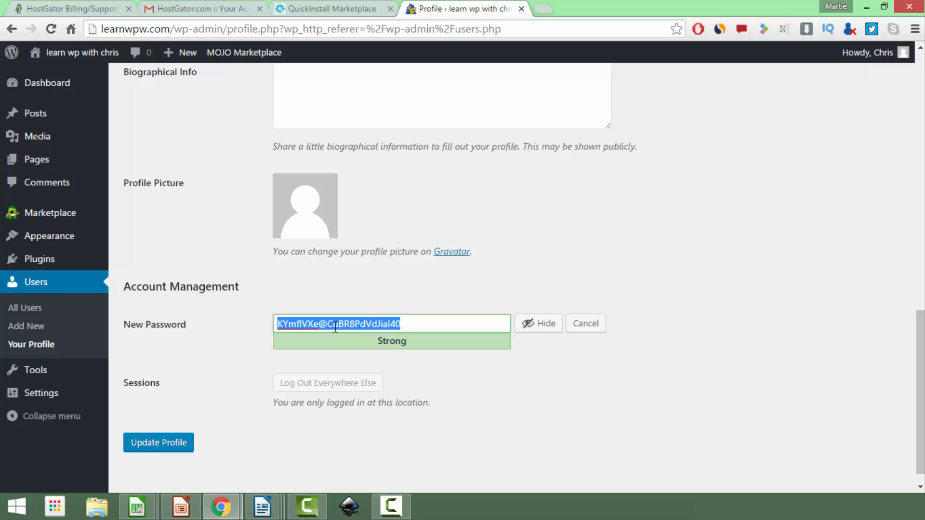
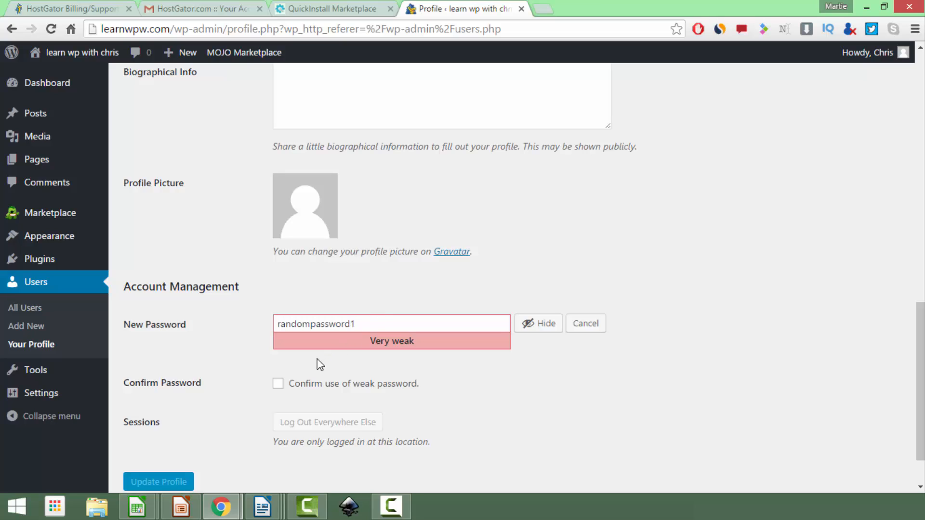
click(280, 385)
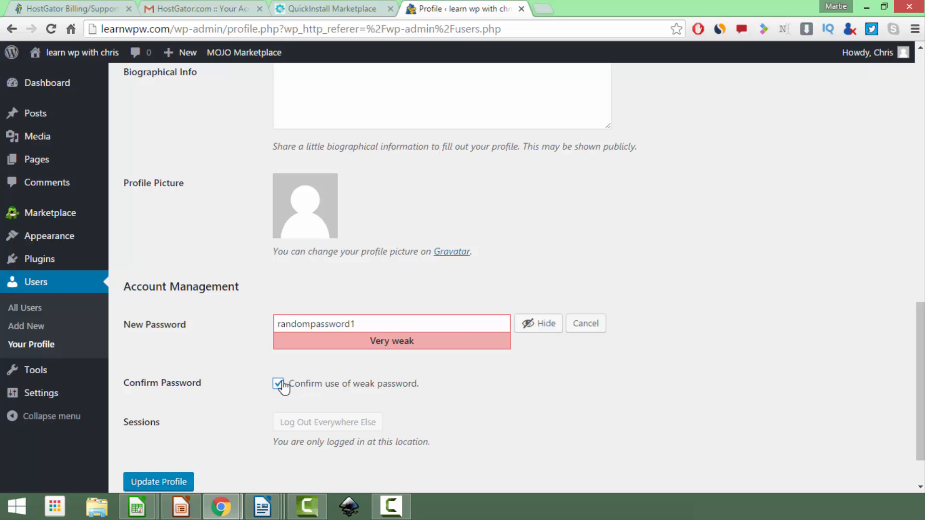
click(176, 482)
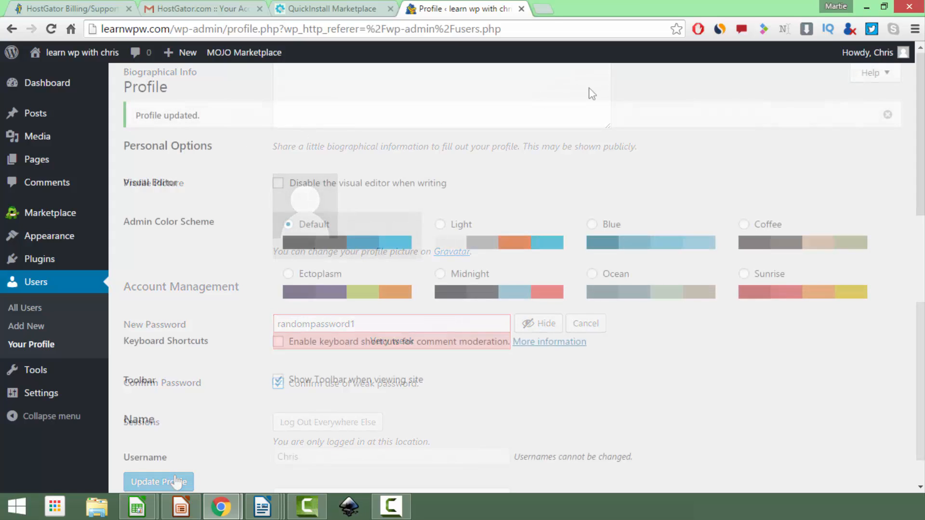
click(866, 7)
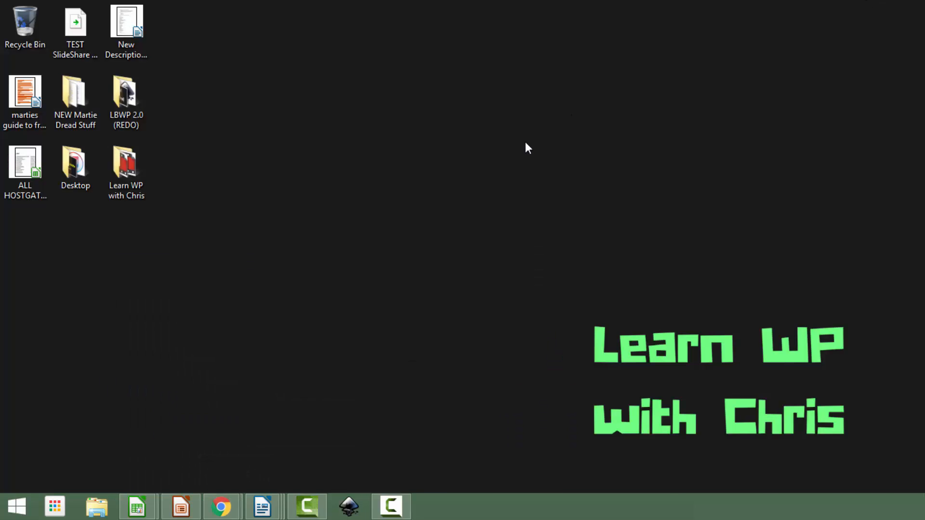